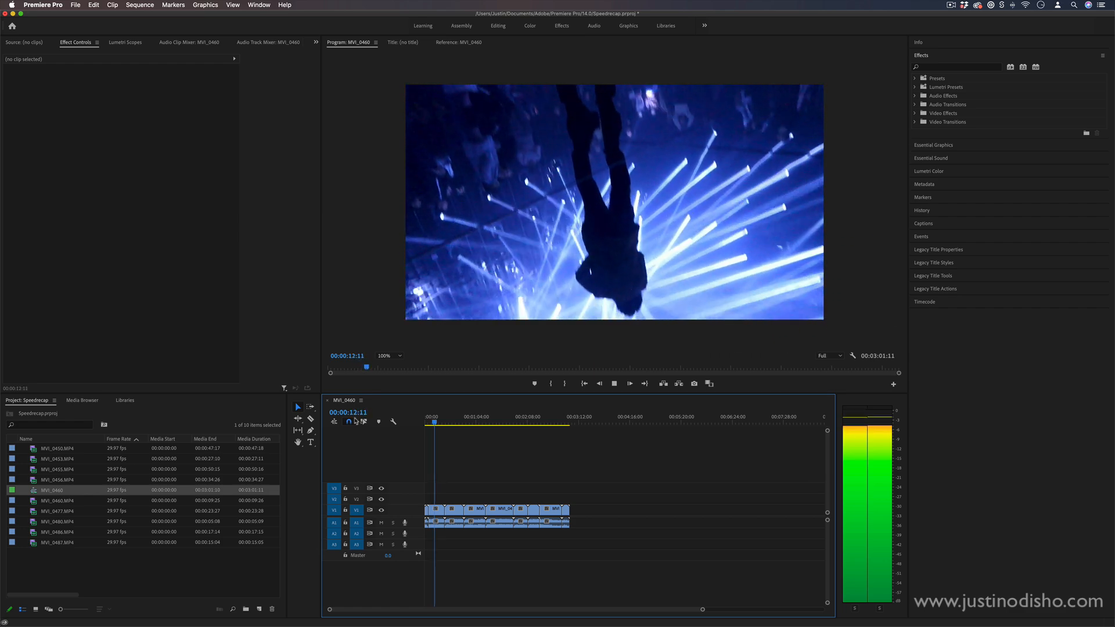
Step: Duplicate all the sequence's clips into the empty timeline area after the edit, and undo the duplication
{"action": "key", "text": "space"}
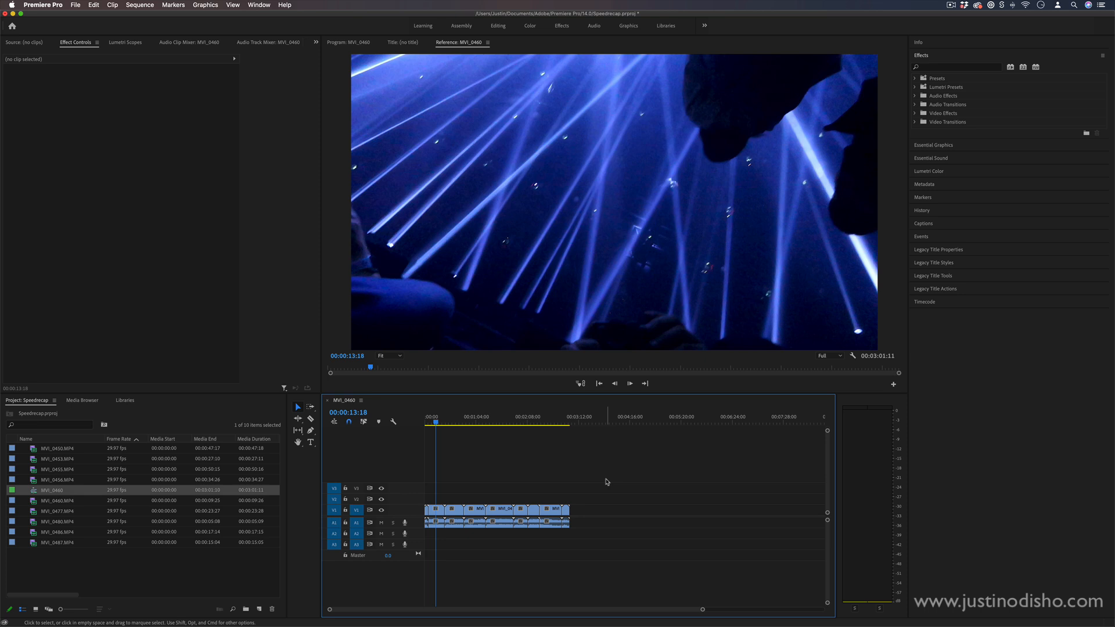
{"action": "left_click_drag", "start_coordinate": [568, 483], "coordinate": [494, 546]}
{"action": "left_click", "coordinate": [566, 459]}
{"action": "left_click_drag", "start_coordinate": [567, 474], "coordinate": [425, 546]}
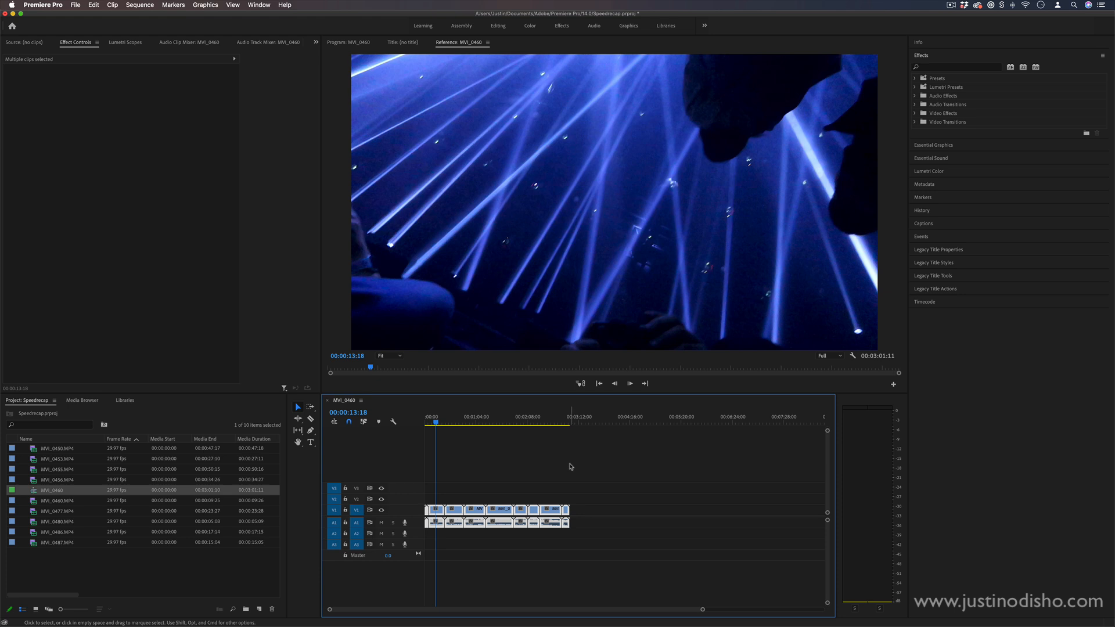
{"action": "key", "text": "alt"}
{"action": "left_click_drag", "start_coordinate": [497, 511], "coordinate": [675, 522]}
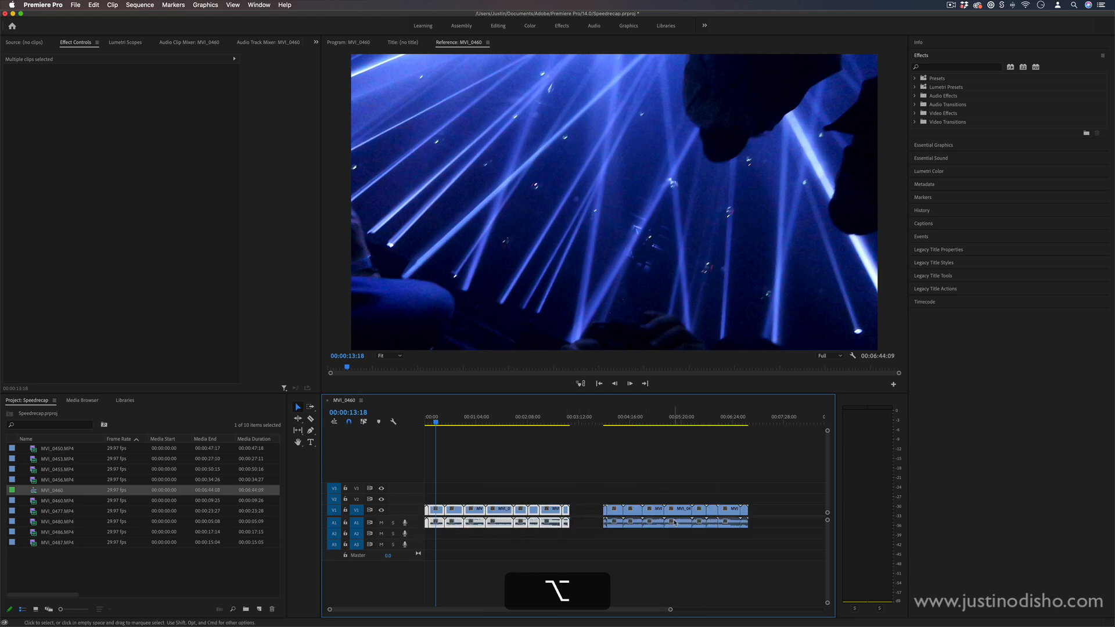
{"action": "key", "text": "super+z"}
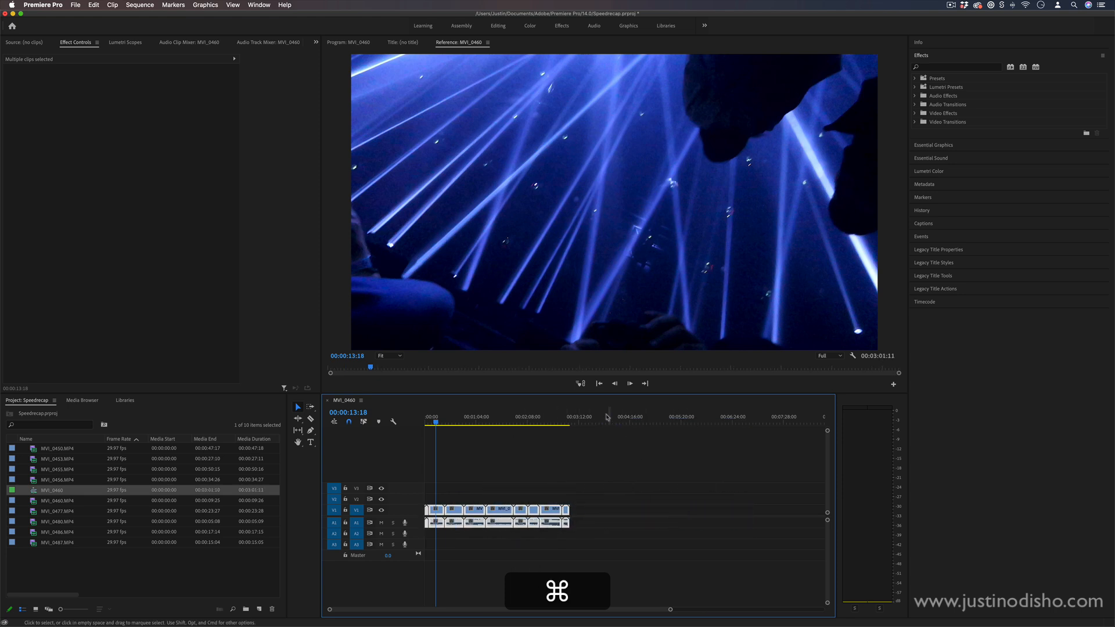
Step: Paste a copy of all the clips at 00:03:46:06, and undo the paste
{"action": "left_click_drag", "start_coordinate": [522, 421], "coordinate": [606, 422]}
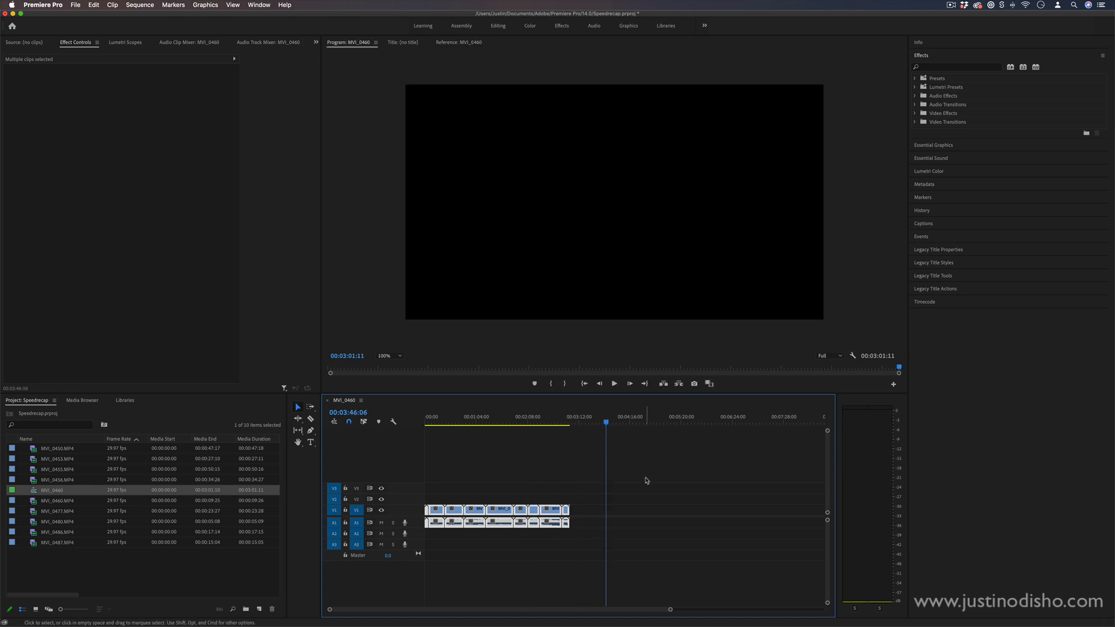
{"action": "key", "text": "super+v"}
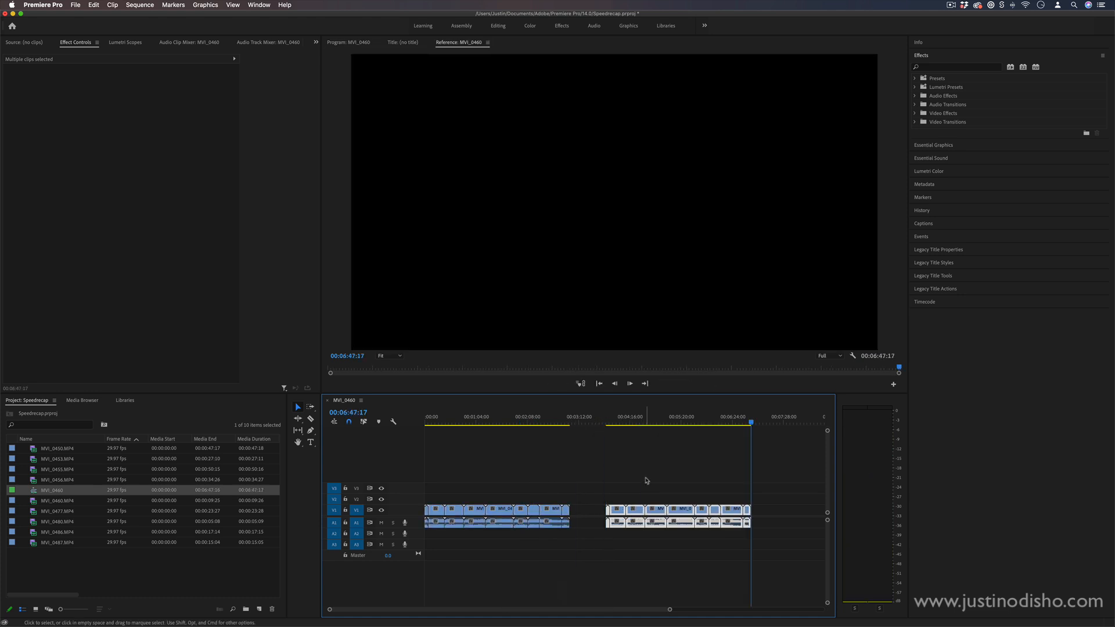
{"action": "key", "text": "super+z"}
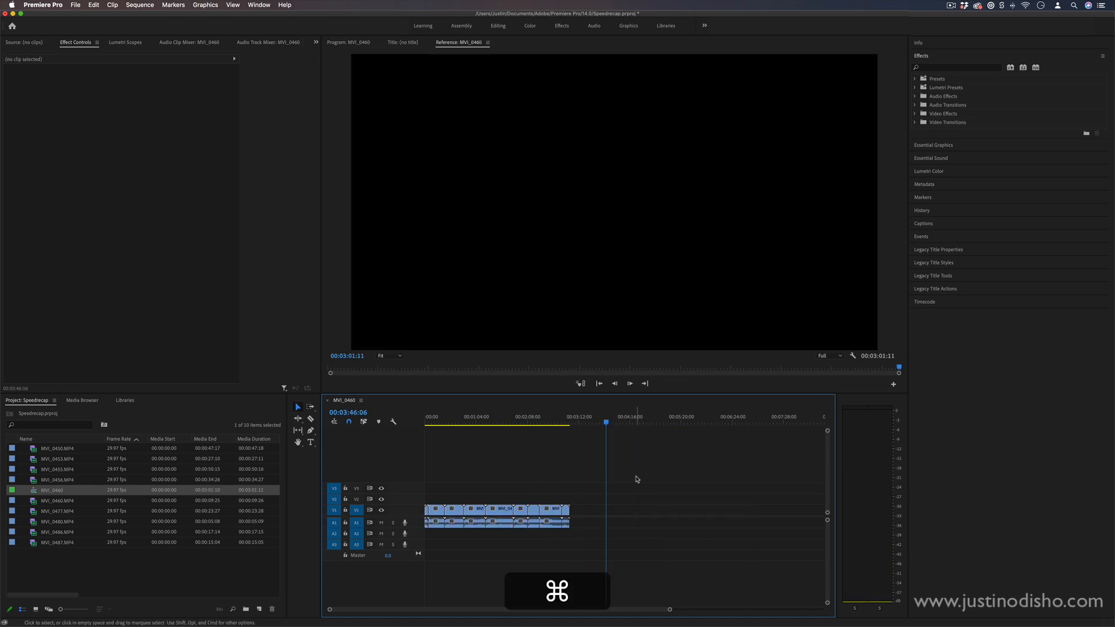
Step: Show the project items as thumbnails and place the MVI_0460 sequence's contents in the timeline at 00:03:46:06
{"action": "left_click", "coordinate": [58, 492]}
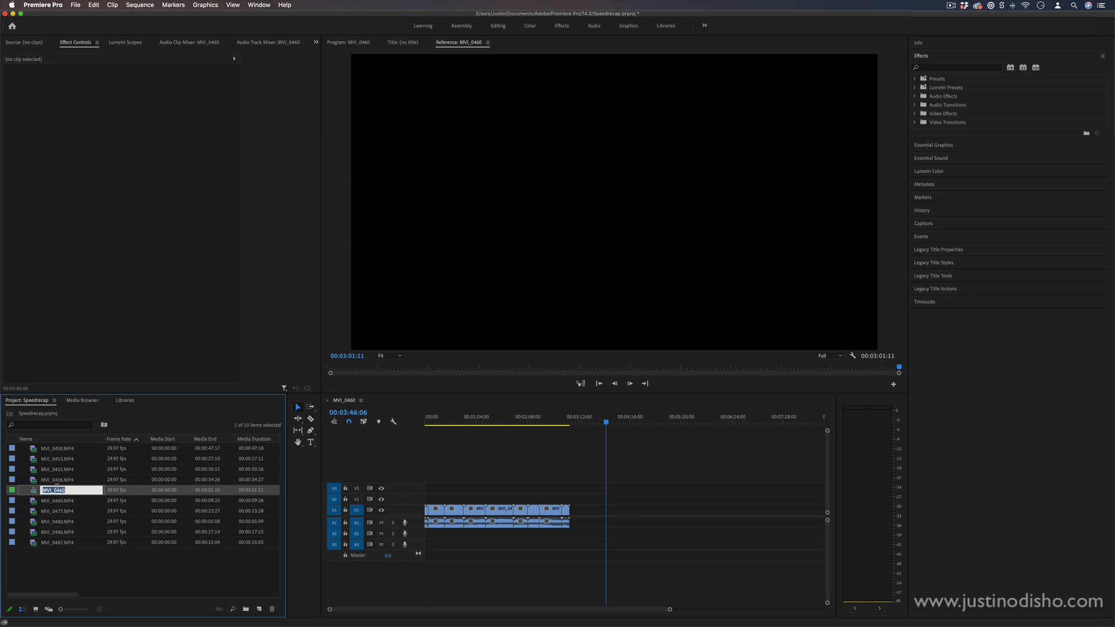
{"action": "left_click", "coordinate": [36, 609]}
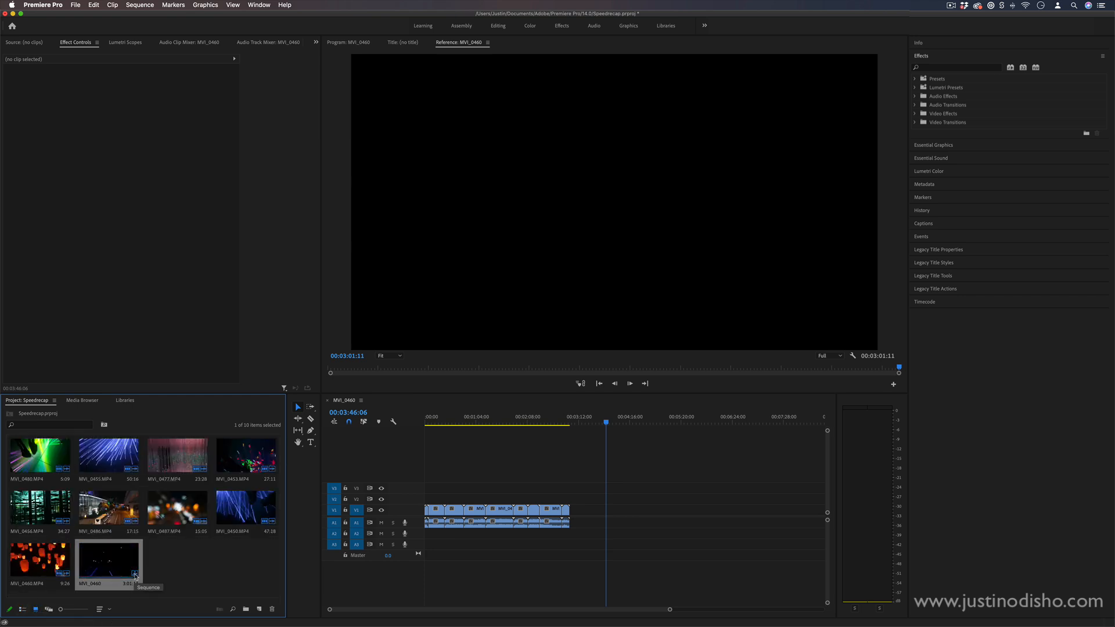
{"action": "left_click_drag", "start_coordinate": [134, 576], "coordinate": [682, 516]}
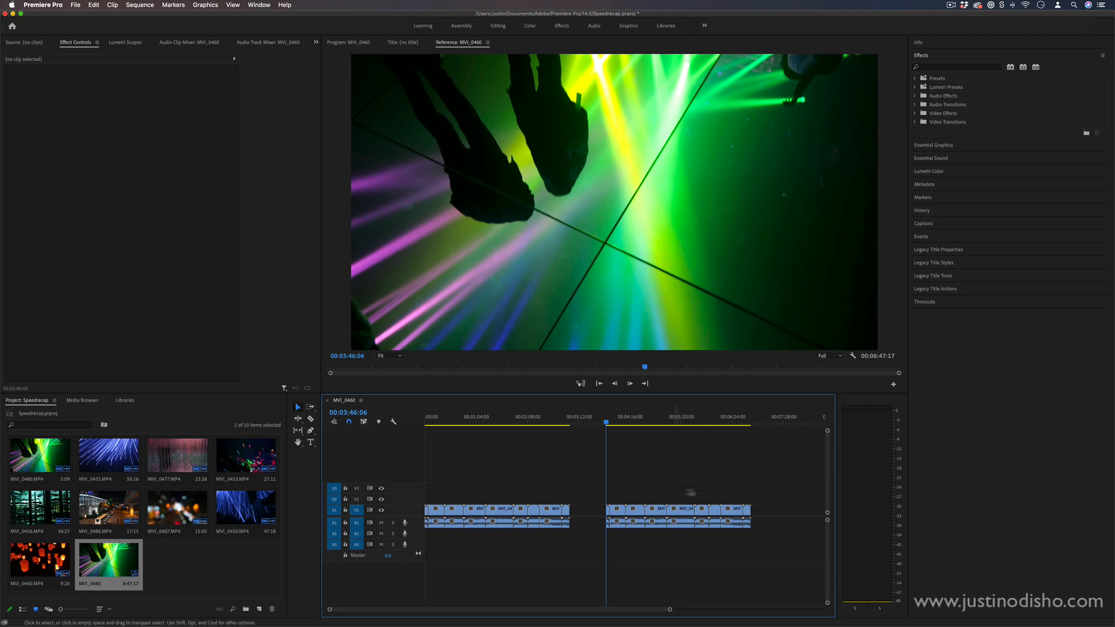
Step: Nest the duplicated set of clips as Nested Sequence 01 and delete its audio
{"action": "left_click_drag", "start_coordinate": [785, 470], "coordinate": [603, 572]}
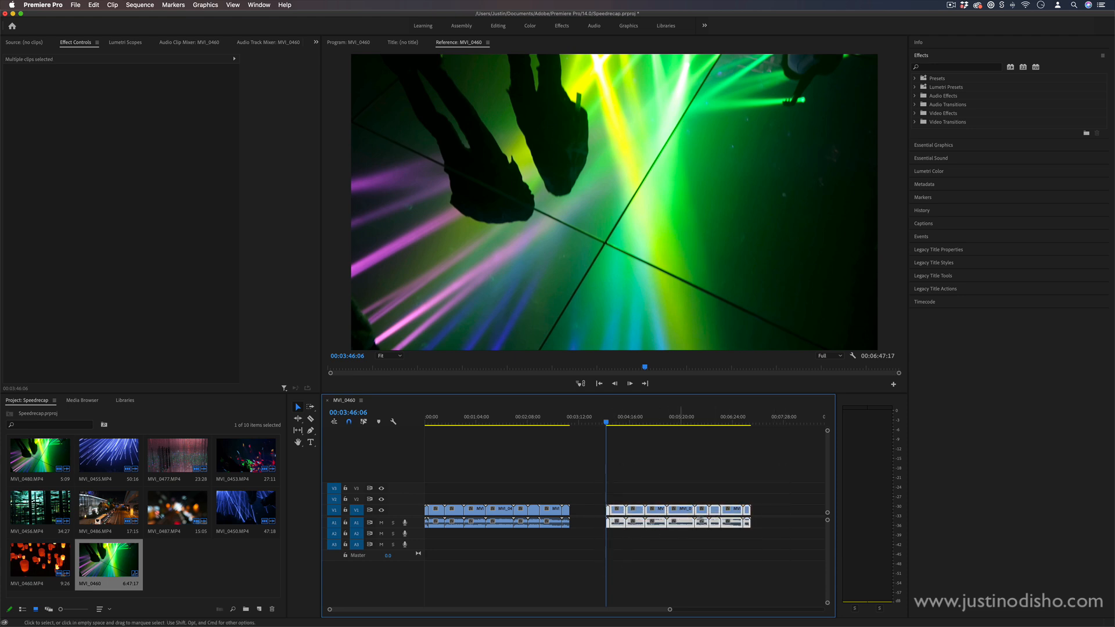
{"action": "right_click", "coordinate": [683, 510]}
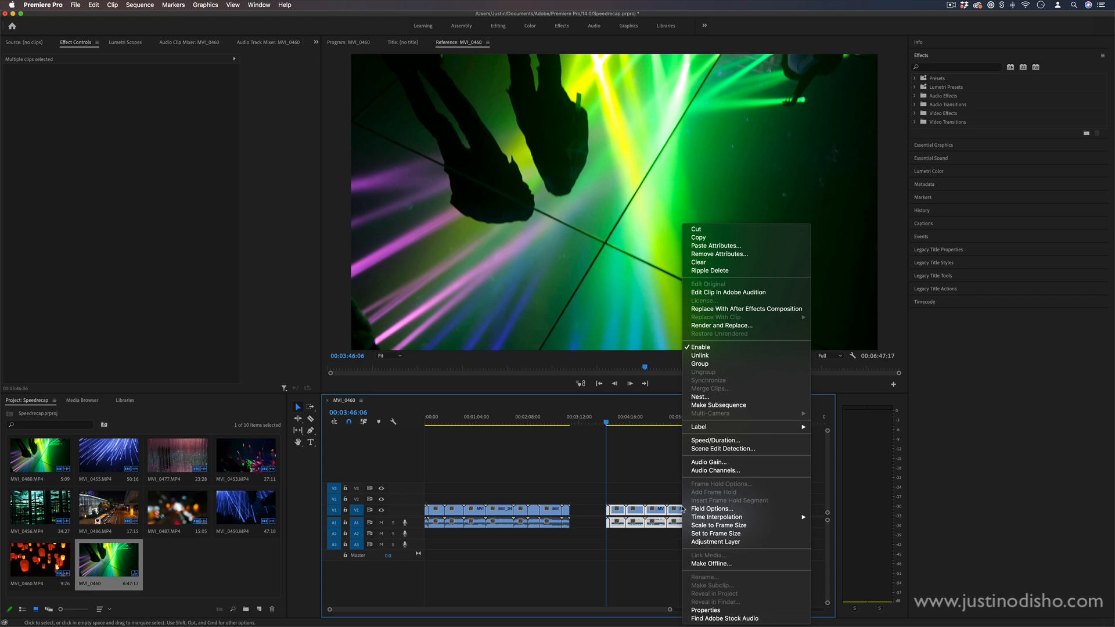
{"action": "left_click", "coordinate": [710, 397]}
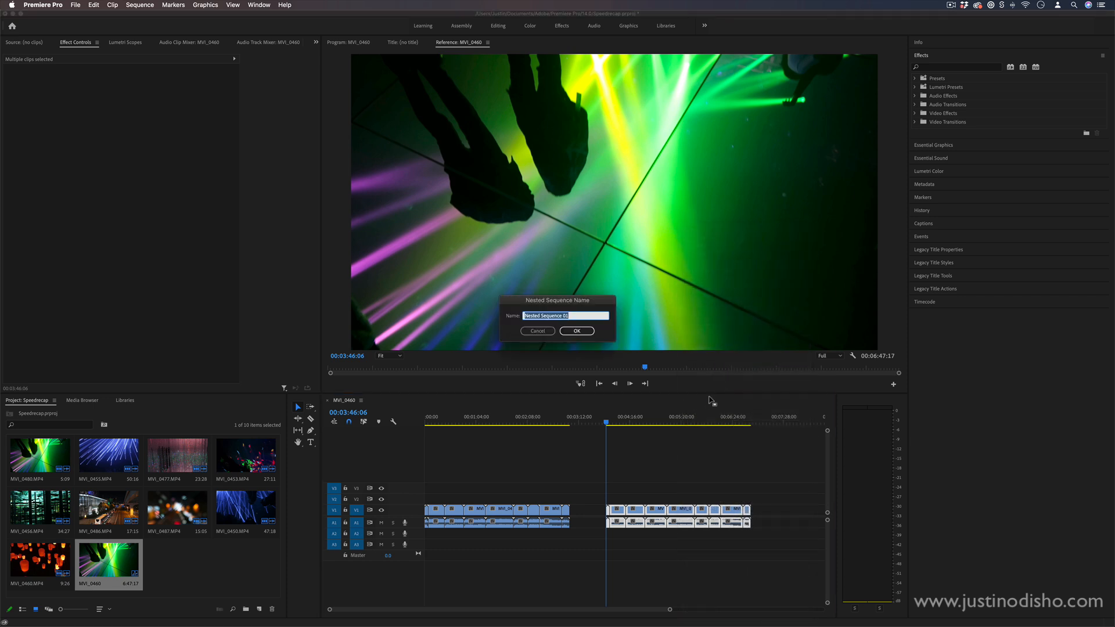
{"action": "key", "text": "Return"}
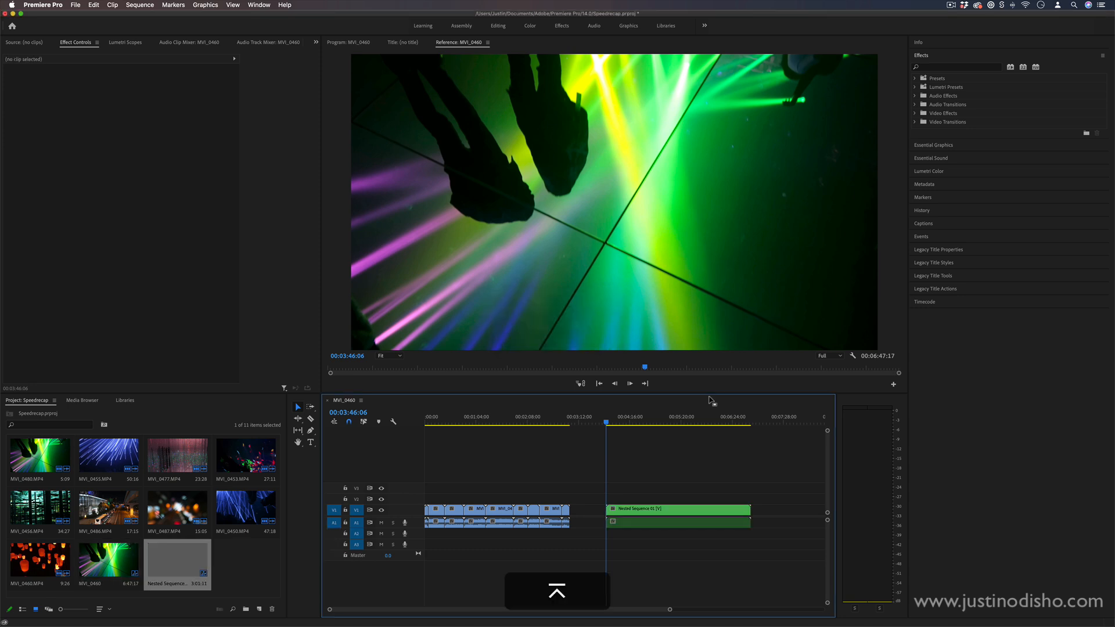
{"action": "left_click", "coordinate": [679, 525], "text": "alt"}
{"action": "key", "text": "BackSpace"}
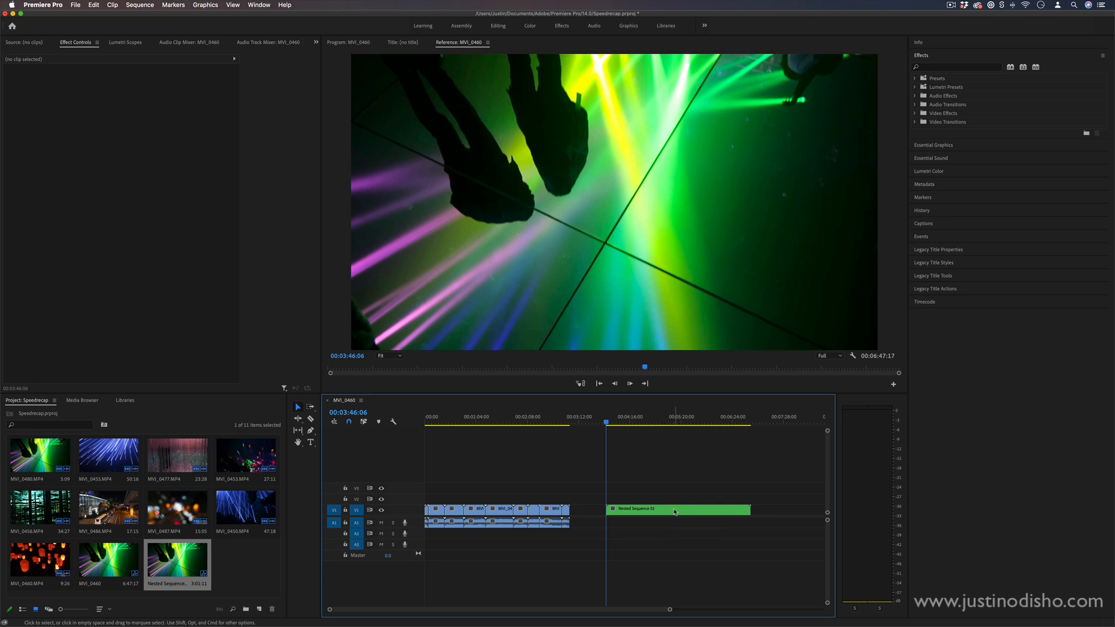
Step: Try a speed of 10000% for the nested sequence in the Speed/Duration settings
{"action": "right_click", "coordinate": [675, 512]}
{"action": "left_click", "coordinate": [704, 466]}
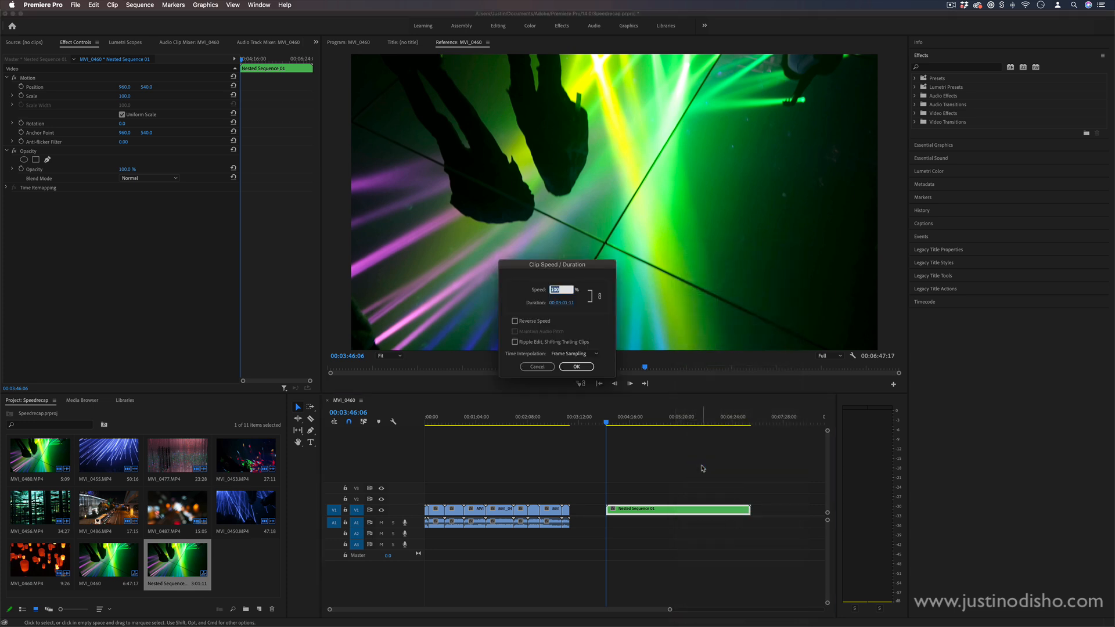
{"action": "left_click", "coordinate": [566, 288]}
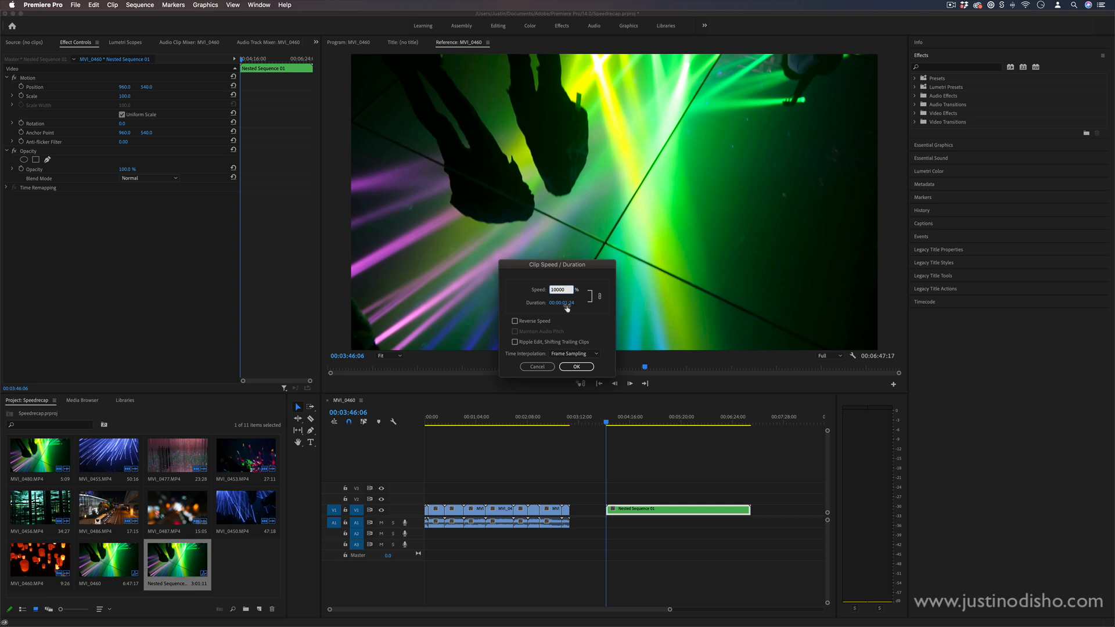
{"action": "left_click", "coordinate": [569, 304]}
{"action": "left_click", "coordinate": [516, 321]}
{"action": "left_click", "coordinate": [576, 366]}
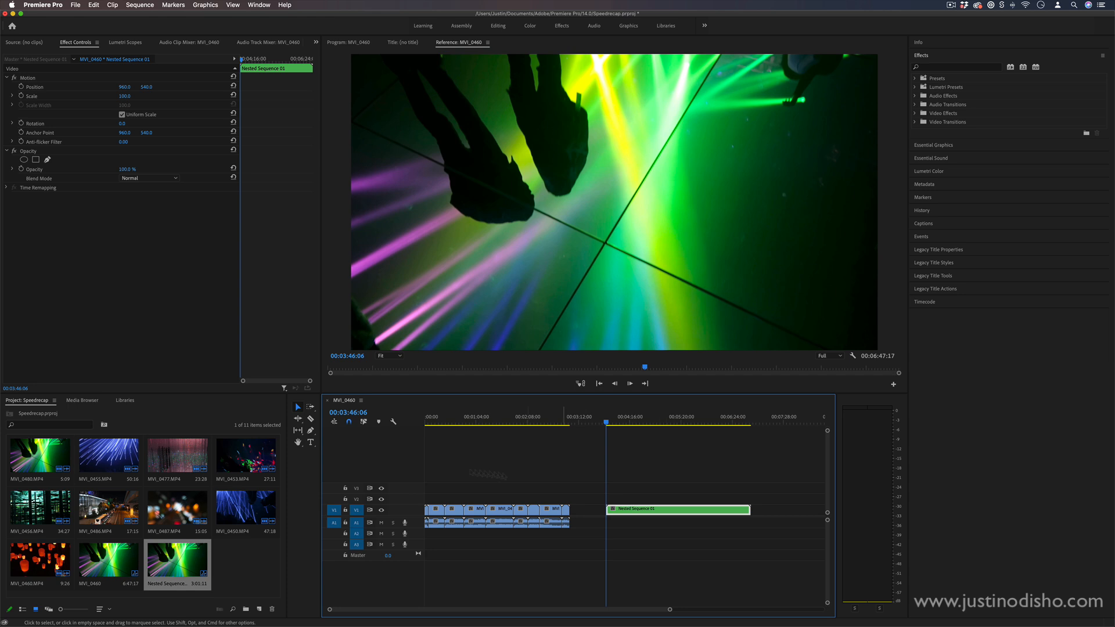
Step: Shorten the nested sequence to about 2 seconds with the Rate Stretch tool, keeping its start at 00:03:46:06
{"action": "left_click", "coordinate": [298, 431]}
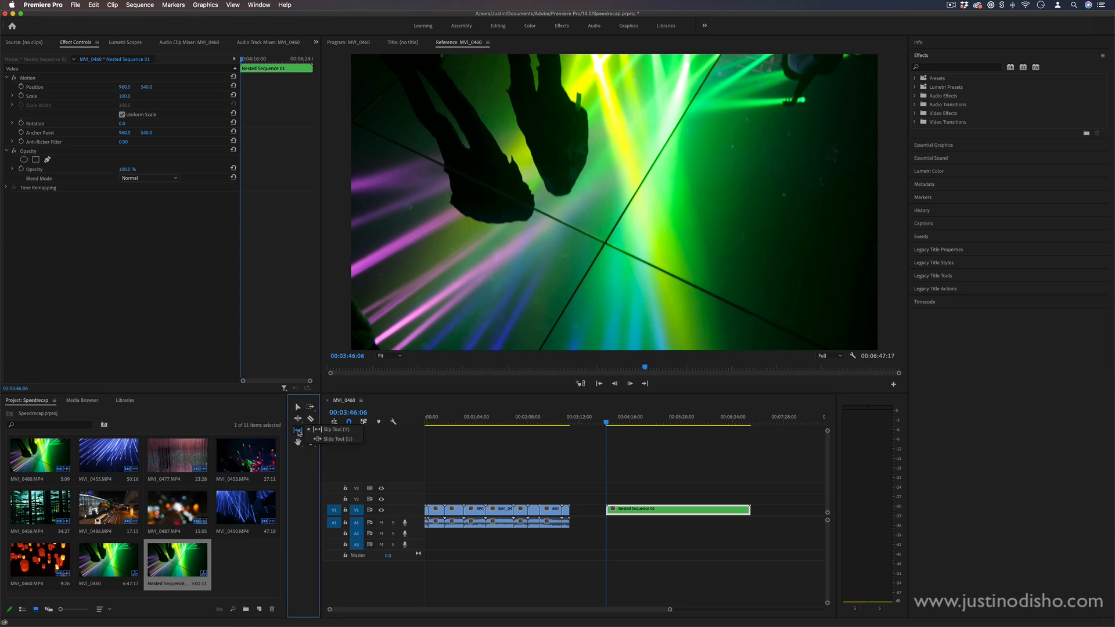
{"action": "left_click", "coordinate": [298, 418]}
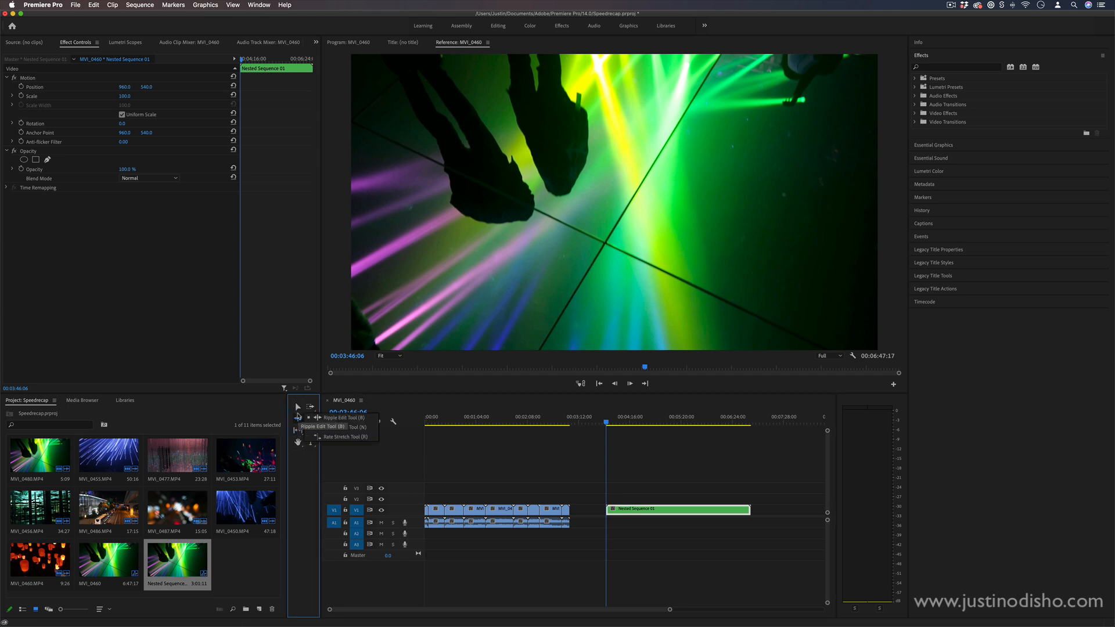
{"action": "left_click", "coordinate": [346, 437]}
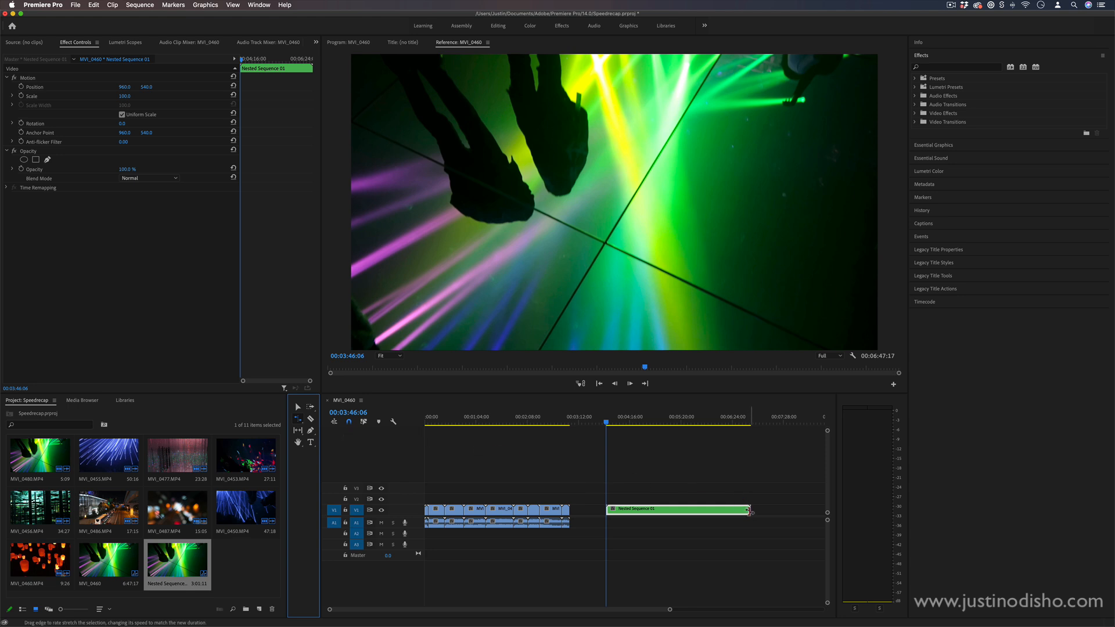
{"action": "left_click_drag", "start_coordinate": [749, 510], "coordinate": [612, 510]}
{"action": "left_click_drag", "start_coordinate": [671, 611], "coordinate": [550, 604]}
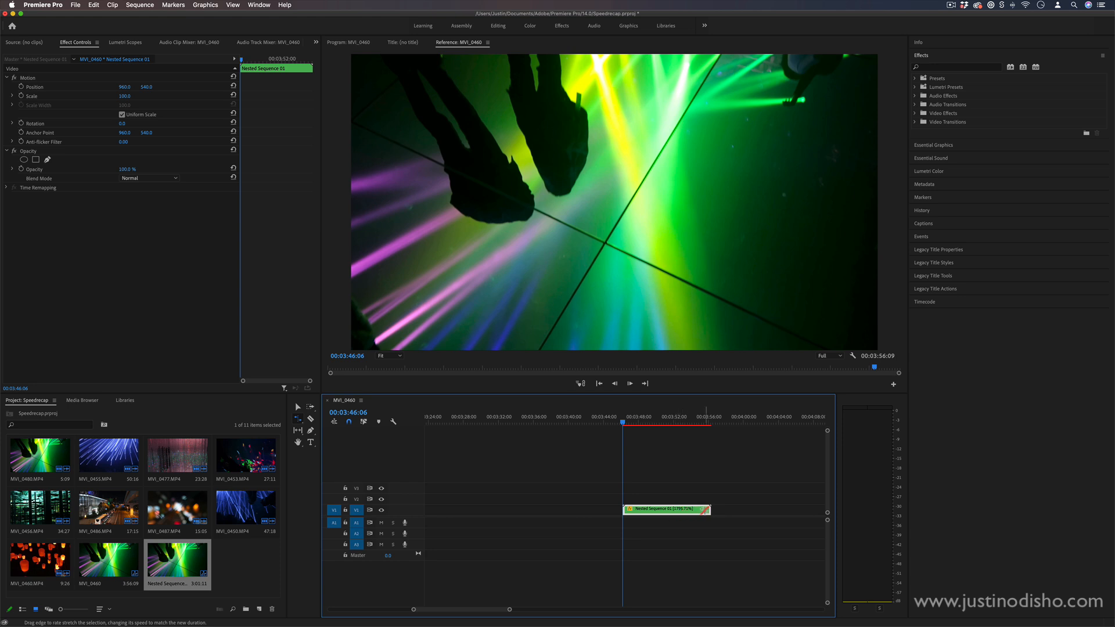
{"action": "left_click_drag", "start_coordinate": [709, 509], "coordinate": [668, 509]}
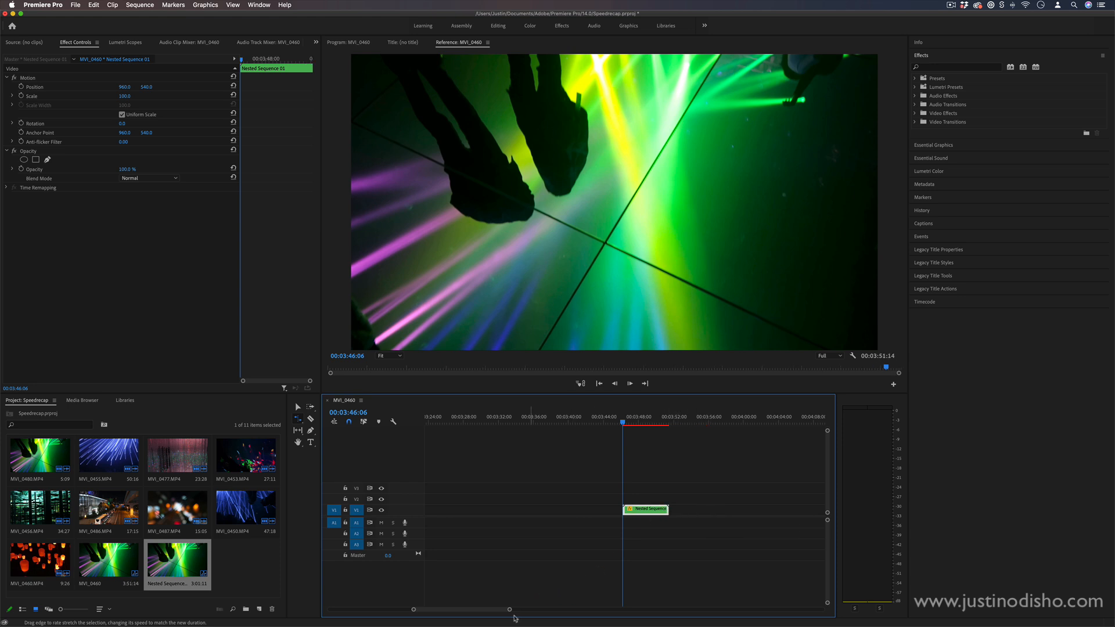
{"action": "mouse_move", "coordinate": [510, 611]}
{"action": "left_mouse_down"}
{"action": "mouse_move", "coordinate": [468, 610]}
{"action": "mouse_move", "coordinate": [526, 610]}
{"action": "left_mouse_up"}
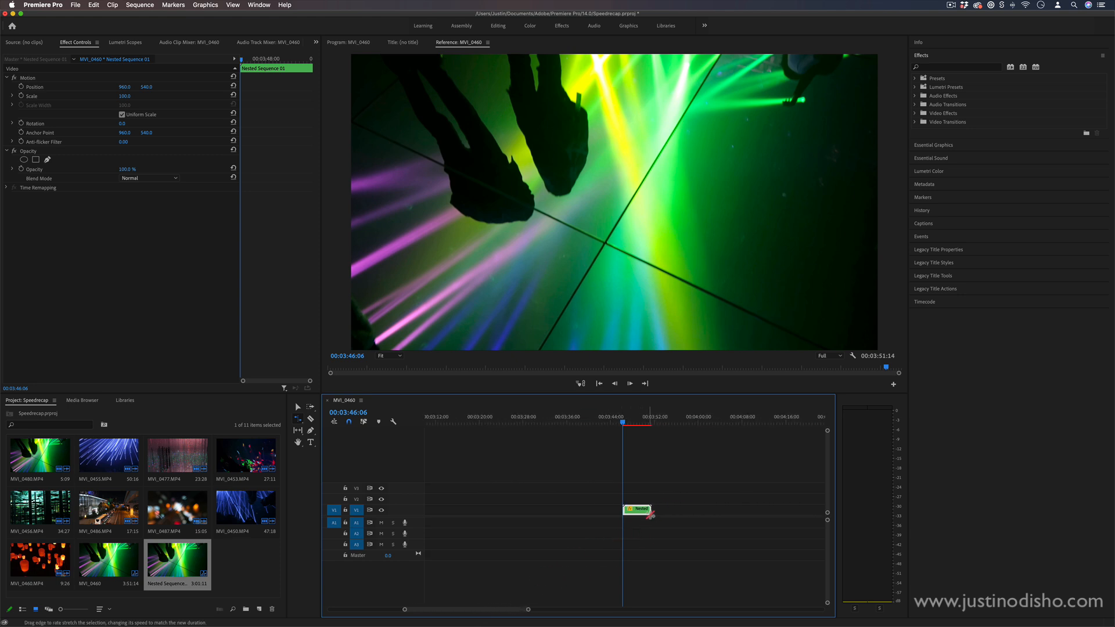
{"action": "left_click_drag", "start_coordinate": [648, 512], "coordinate": [633, 512]}
Step: Move the sped-up nested sequence directly against the end of the last clip and play back across the cut
{"action": "left_click_drag", "start_coordinate": [528, 609], "coordinate": [569, 609]}
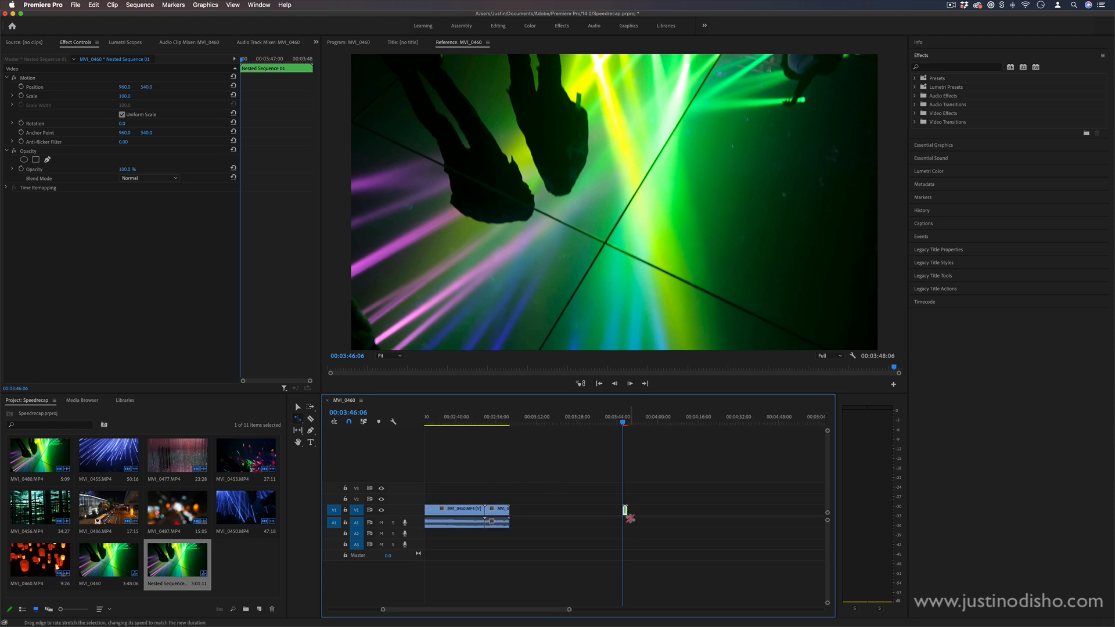
{"action": "key", "text": "v"}
{"action": "left_click_drag", "start_coordinate": [625, 510], "coordinate": [513, 510]}
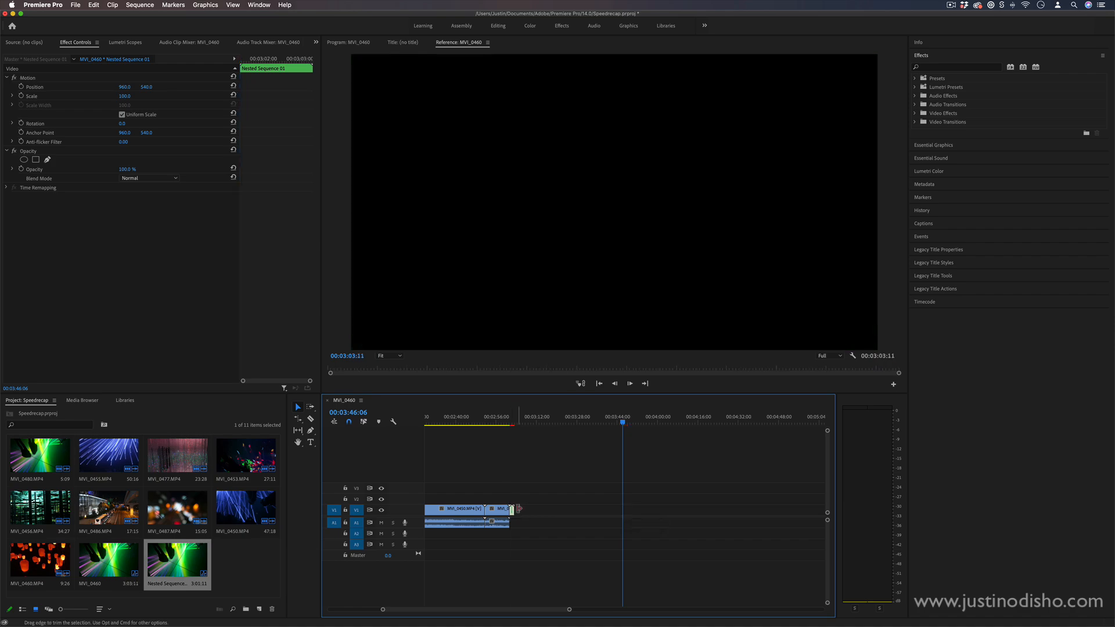
{"action": "left_click", "coordinate": [508, 420]}
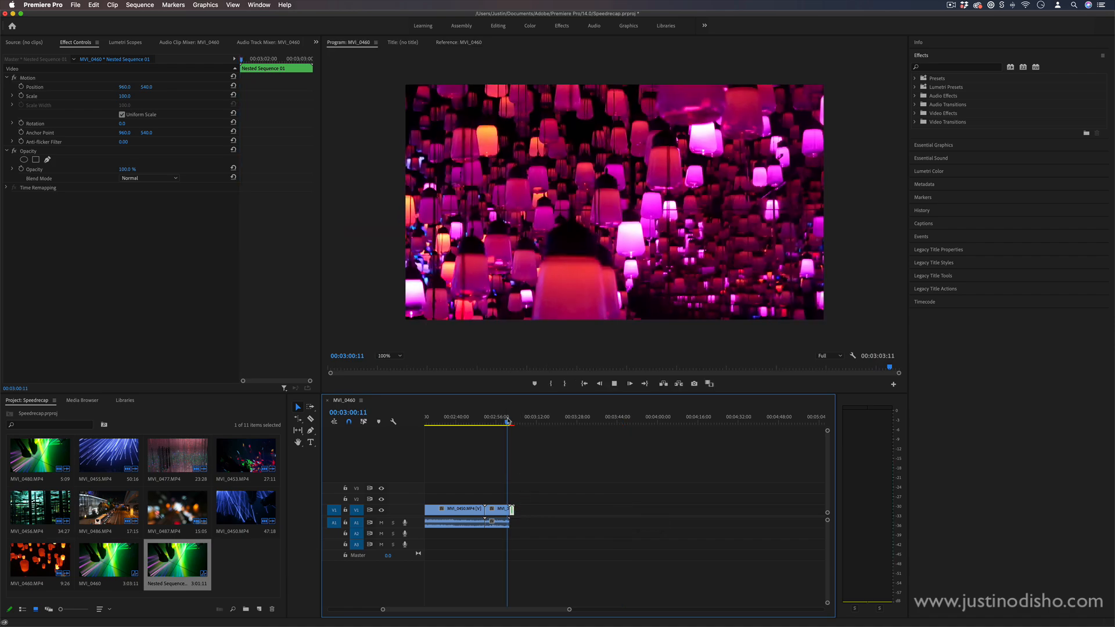
{"action": "key", "text": "space"}
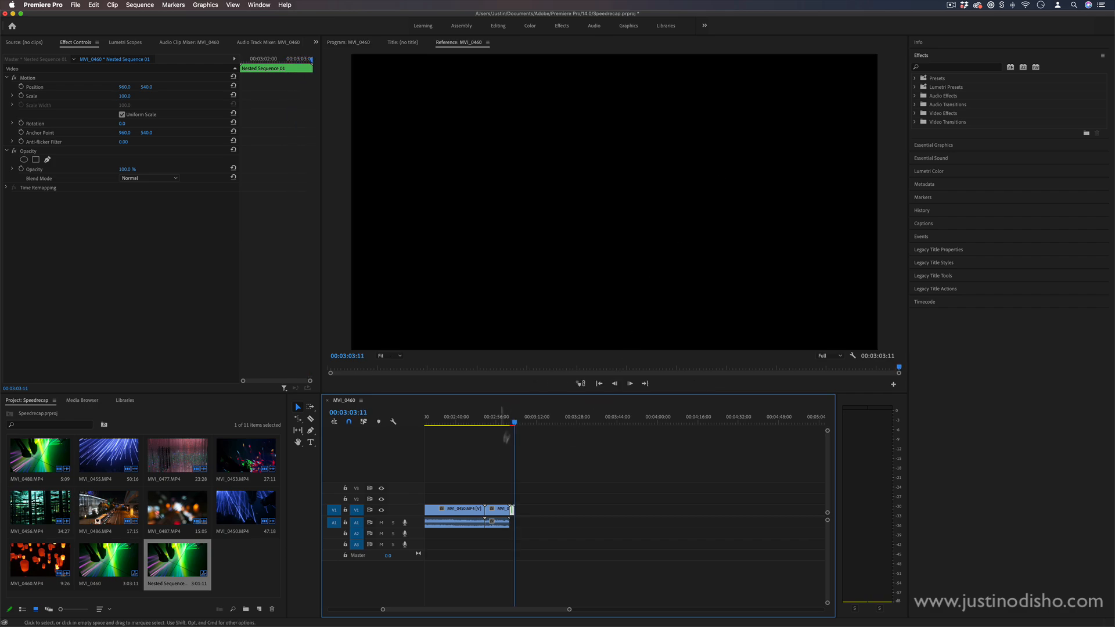
{"action": "left_click", "coordinate": [507, 423]}
{"action": "key", "text": "space"}
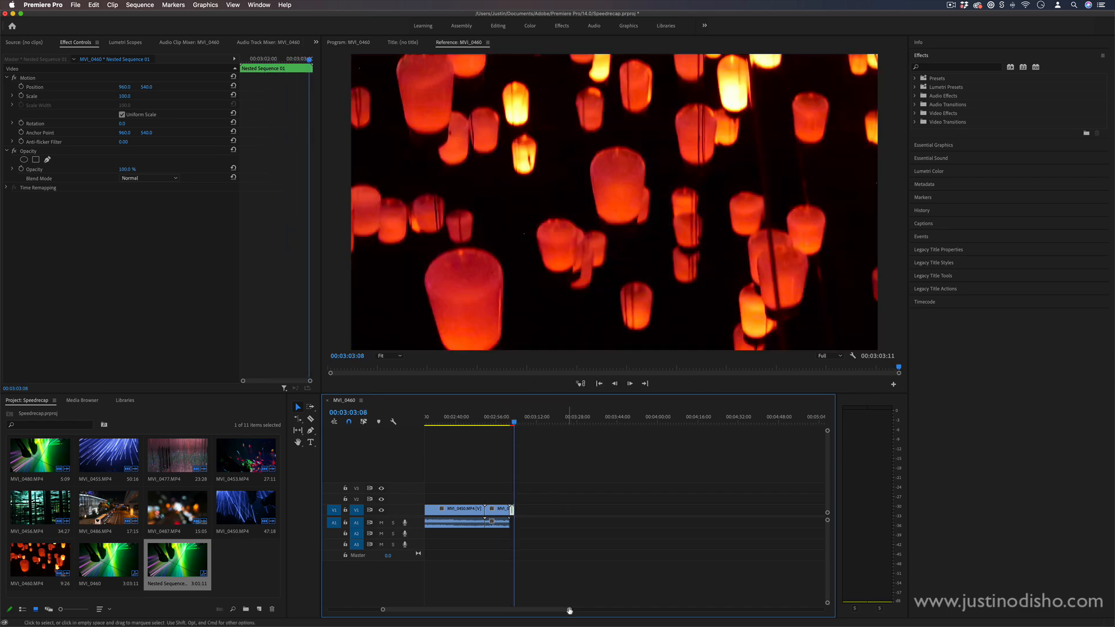
Step: Shift the nested sequence to leave a gap of about 2 seconds after the last clip, and play it back
{"action": "left_click_drag", "start_coordinate": [569, 610], "coordinate": [540, 610]}
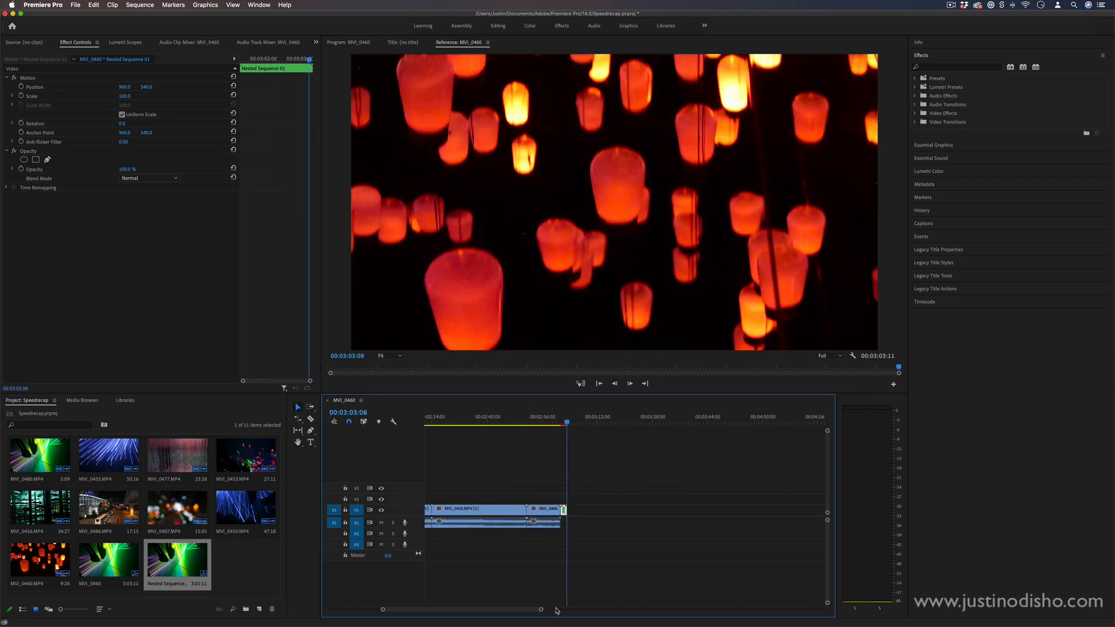
{"action": "left_click_drag", "start_coordinate": [564, 511], "coordinate": [577, 514]}
{"action": "left_click", "coordinate": [561, 419]}
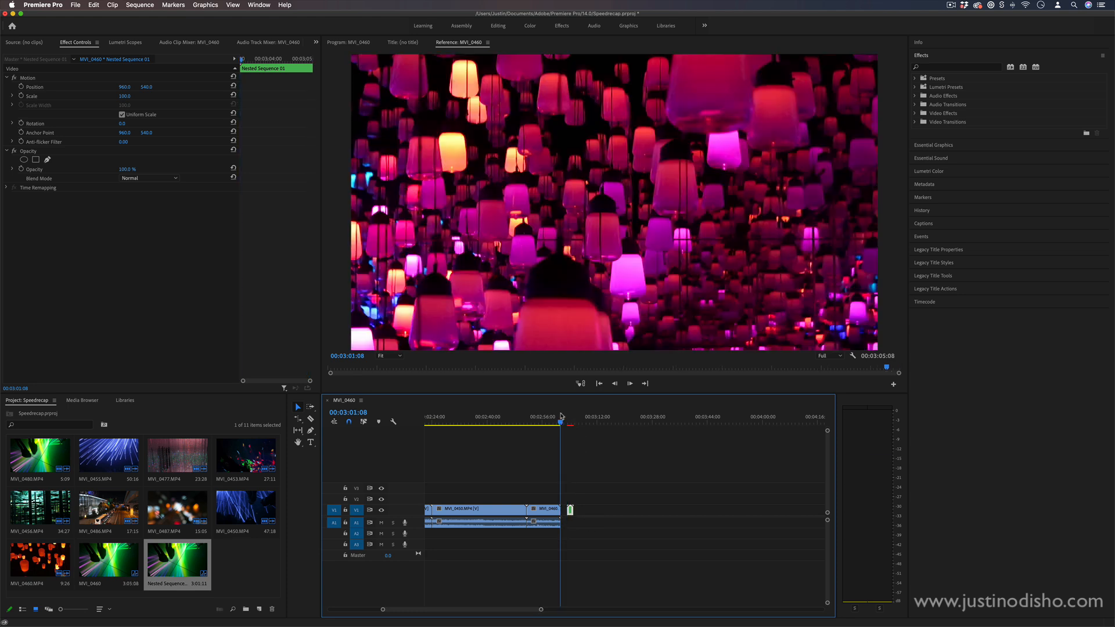
{"action": "key", "text": "space"}
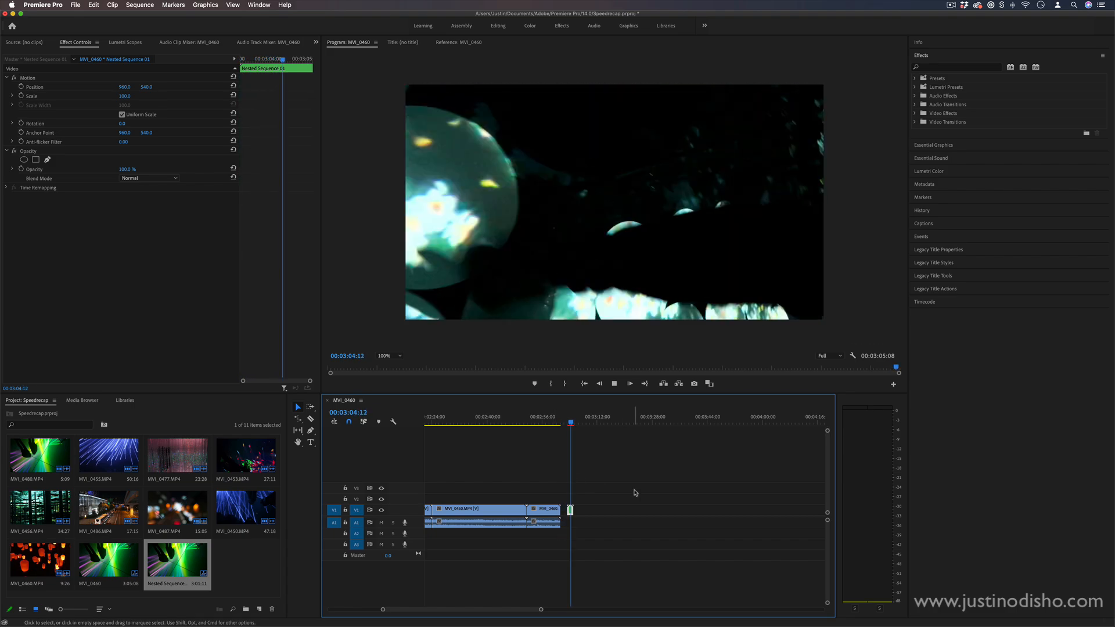
Step: Apply the Black & White video effect to the nested sequence at the end of the edit and play it back
{"action": "left_click_drag", "start_coordinate": [540, 608], "coordinate": [561, 608]}
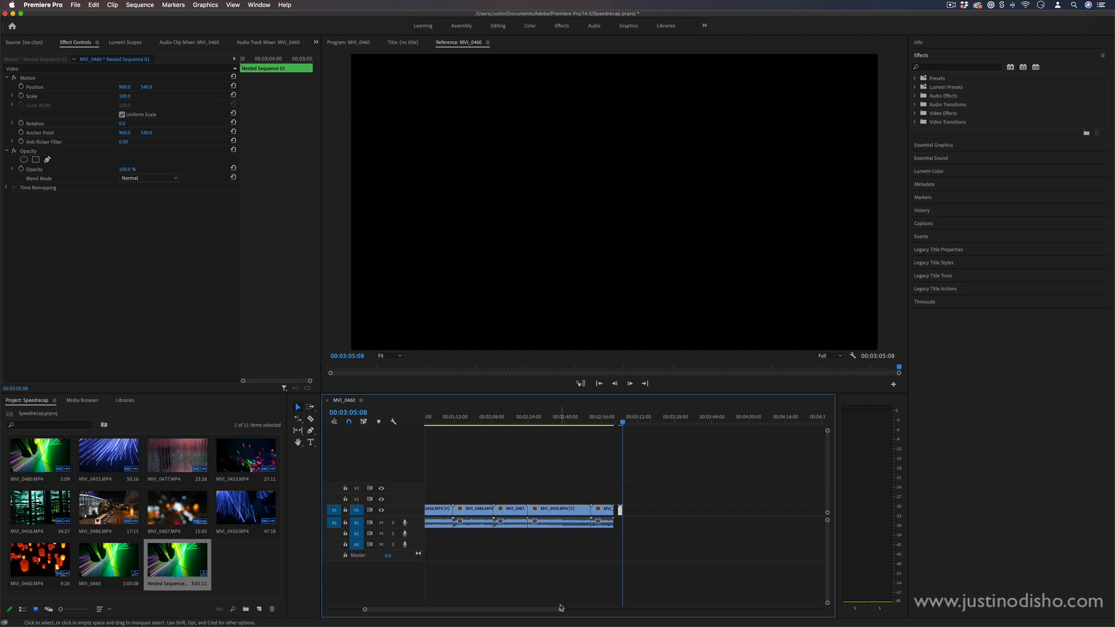
{"action": "left_click_drag", "start_coordinate": [561, 608], "coordinate": [465, 609]}
{"action": "left_click", "coordinate": [598, 425]}
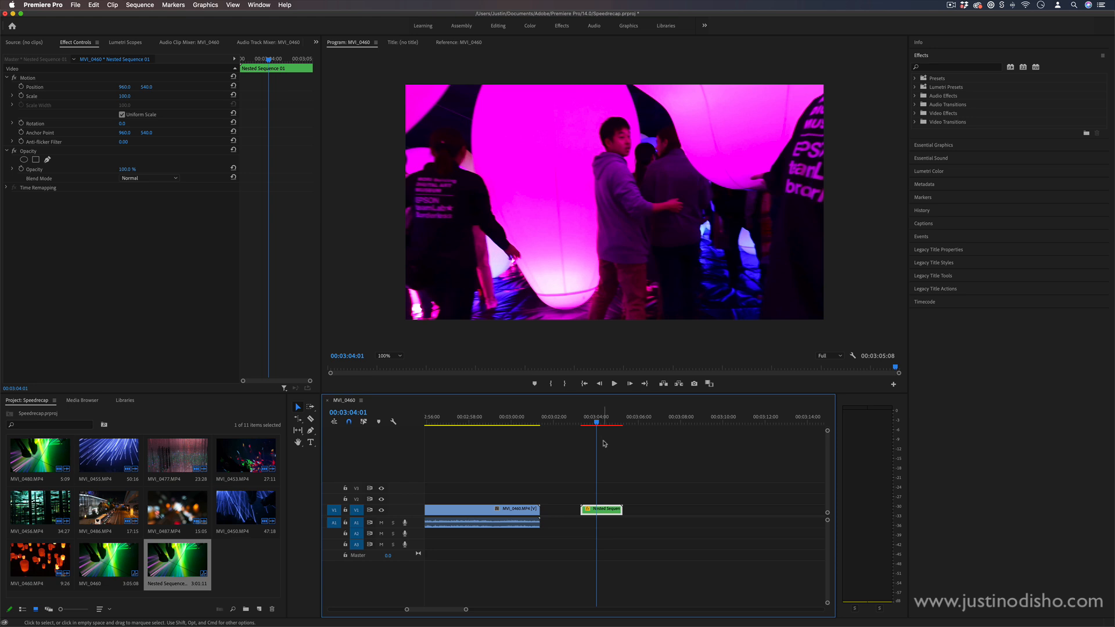
{"action": "left_click", "coordinate": [946, 68]}
{"action": "type", "text": "black whit"}
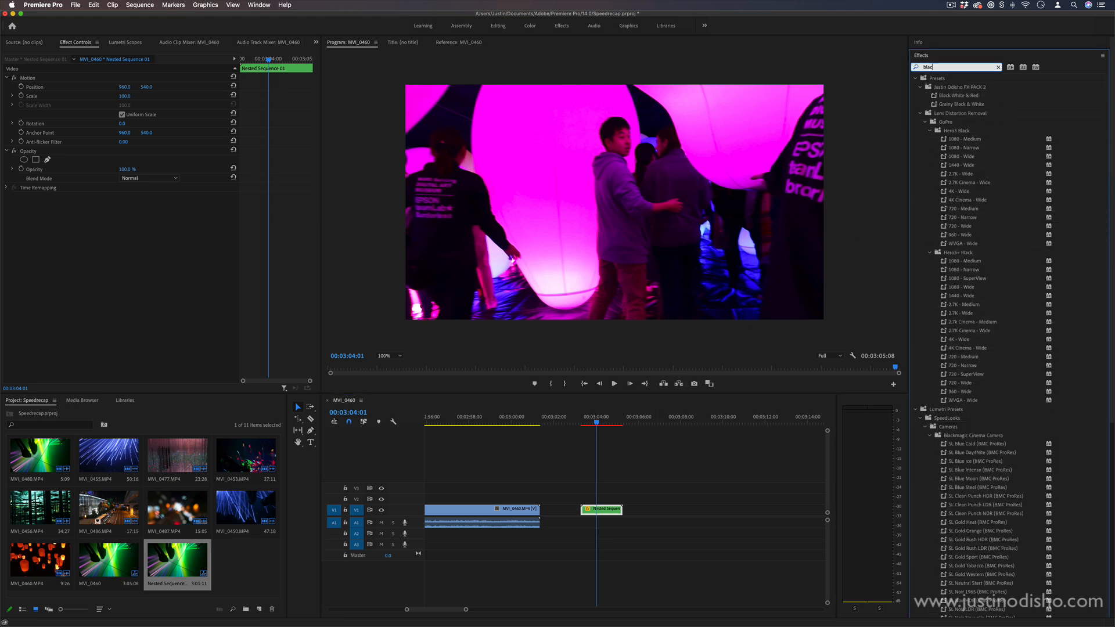
{"action": "left_click_drag", "start_coordinate": [953, 157], "coordinate": [604, 509]}
{"action": "left_click", "coordinate": [620, 468]}
{"action": "key", "text": "space"}
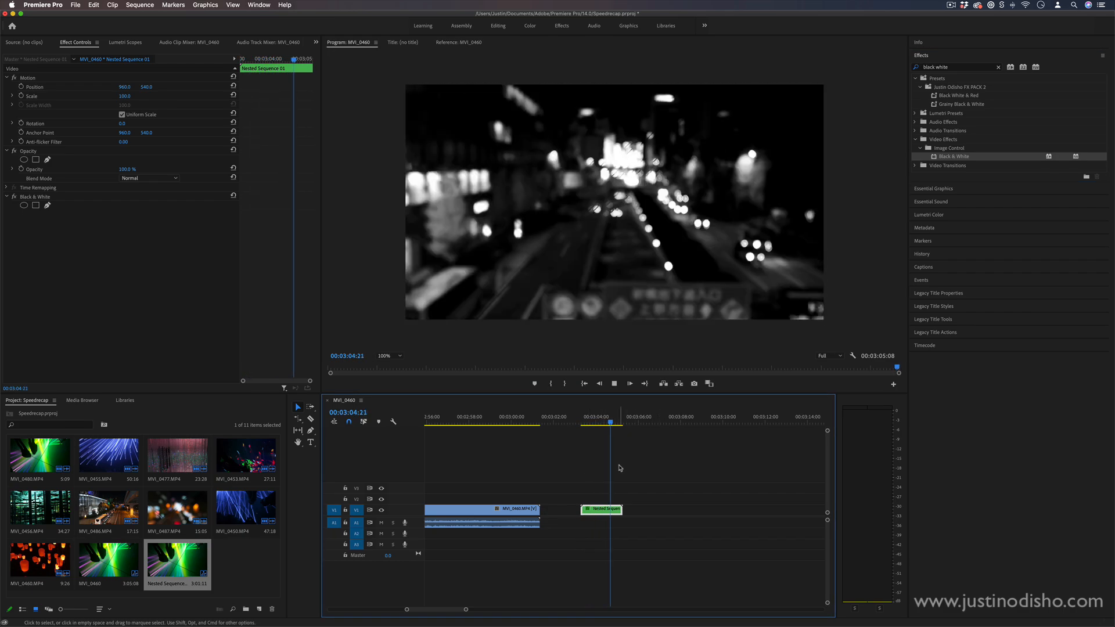
{"action": "key", "text": "space"}
Step: Keyframe the nested sequence's Scale from 100 at its start to 150 at its end for a gradual zoom-in
{"action": "left_click_drag", "start_coordinate": [612, 419], "coordinate": [598, 421]}
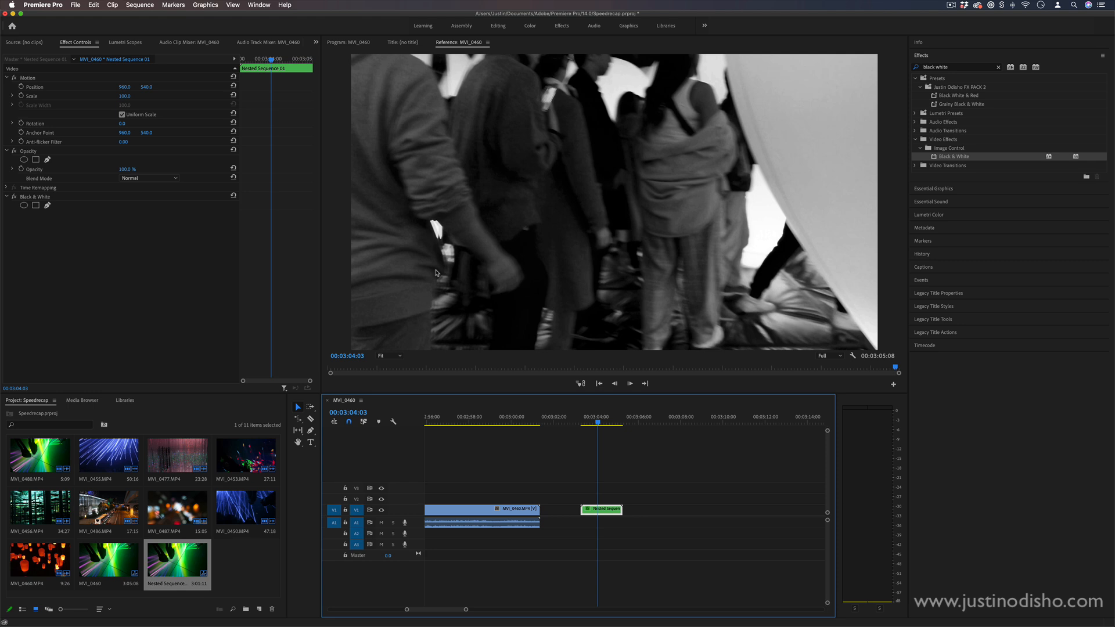
{"action": "left_click", "coordinate": [21, 96]}
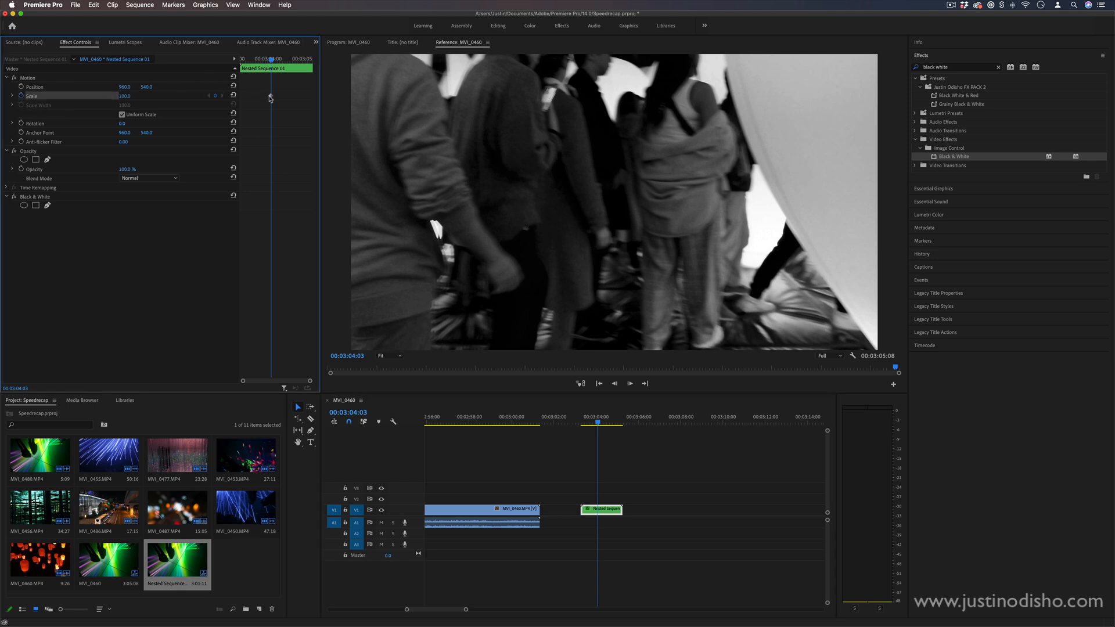
{"action": "left_click_drag", "start_coordinate": [128, 96], "coordinate": [157, 96]}
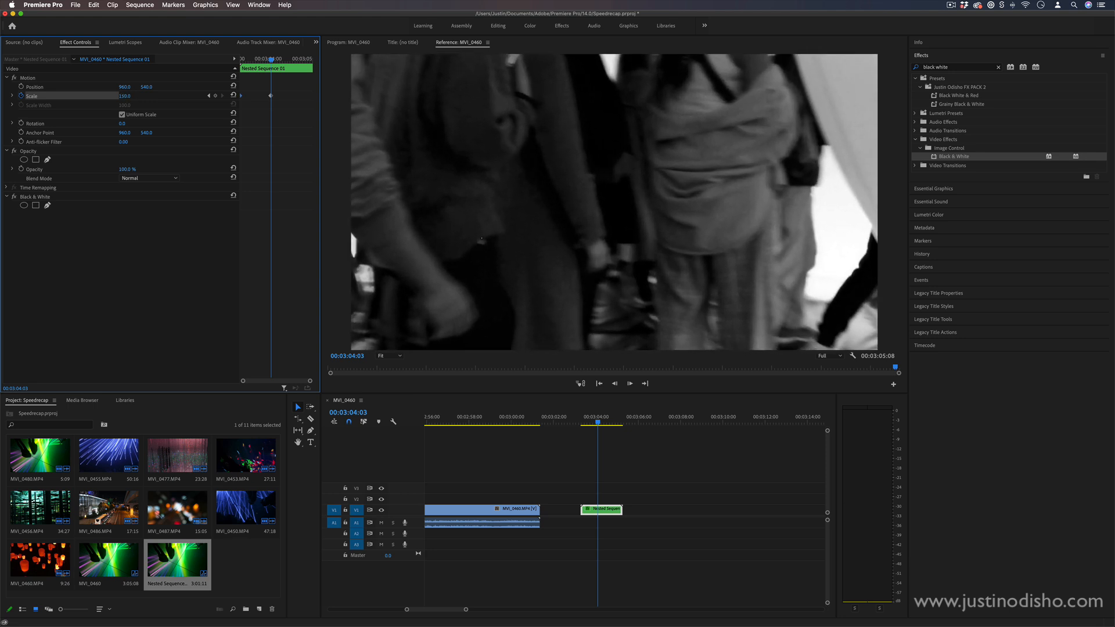
{"action": "left_click_drag", "start_coordinate": [270, 95], "coordinate": [373, 103]}
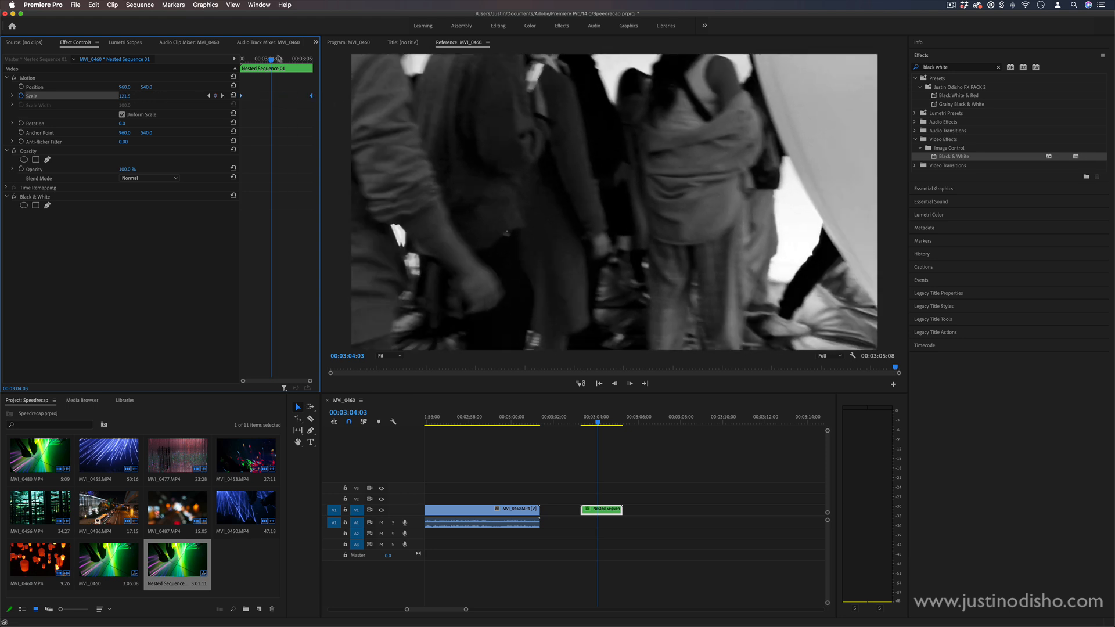
Step: Play the edit from 00:00:00:00, and view the beginning of the nested recap at 00:03:03:11
{"action": "left_click_drag", "start_coordinate": [272, 59], "coordinate": [137, 64]}
{"action": "key", "text": "space"}
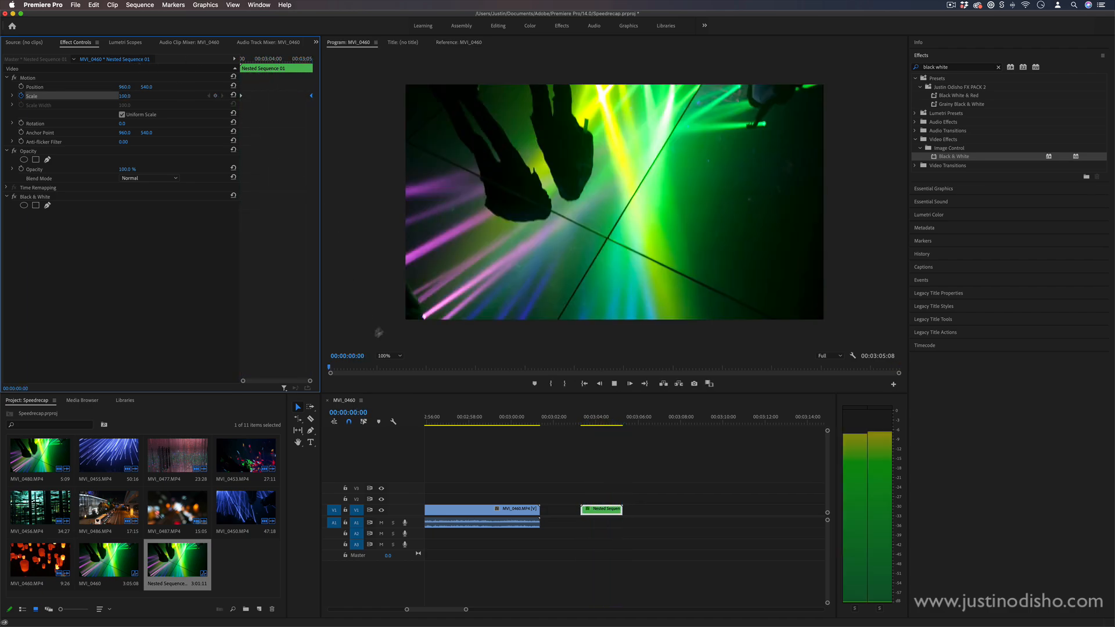
{"action": "left_click_drag", "start_coordinate": [389, 609], "coordinate": [632, 608]}
{"action": "left_click_drag", "start_coordinate": [612, 416], "coordinate": [611, 418]}
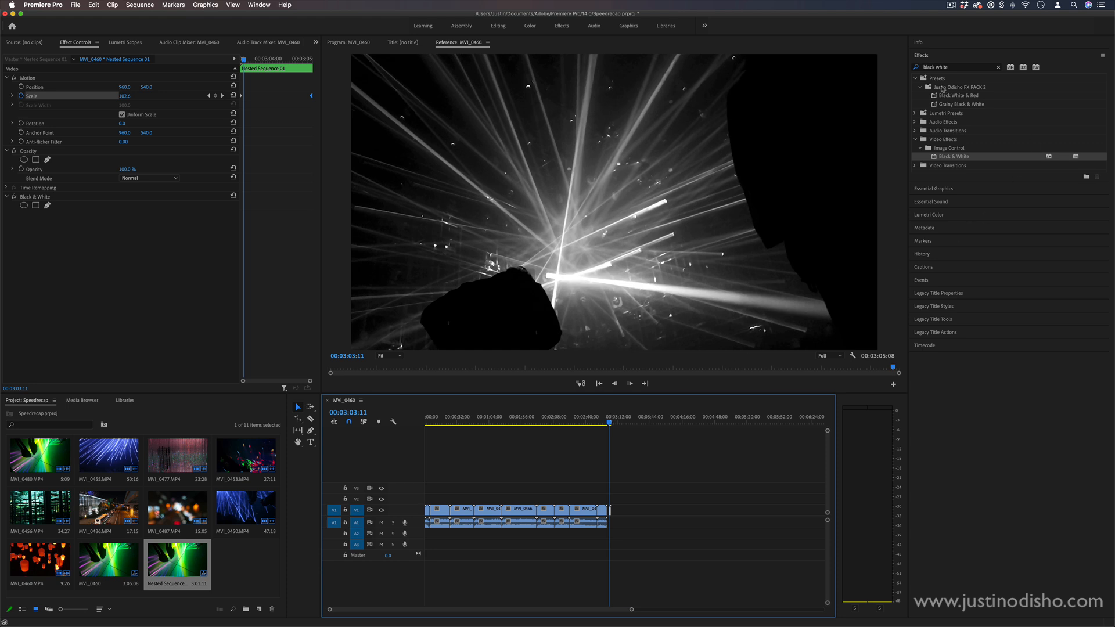
Step: Clear the effects search and expand the FX PACK 2 preset folder to browse its effect presets
{"action": "left_click", "coordinate": [998, 67]}
{"action": "left_click", "coordinate": [916, 78]}
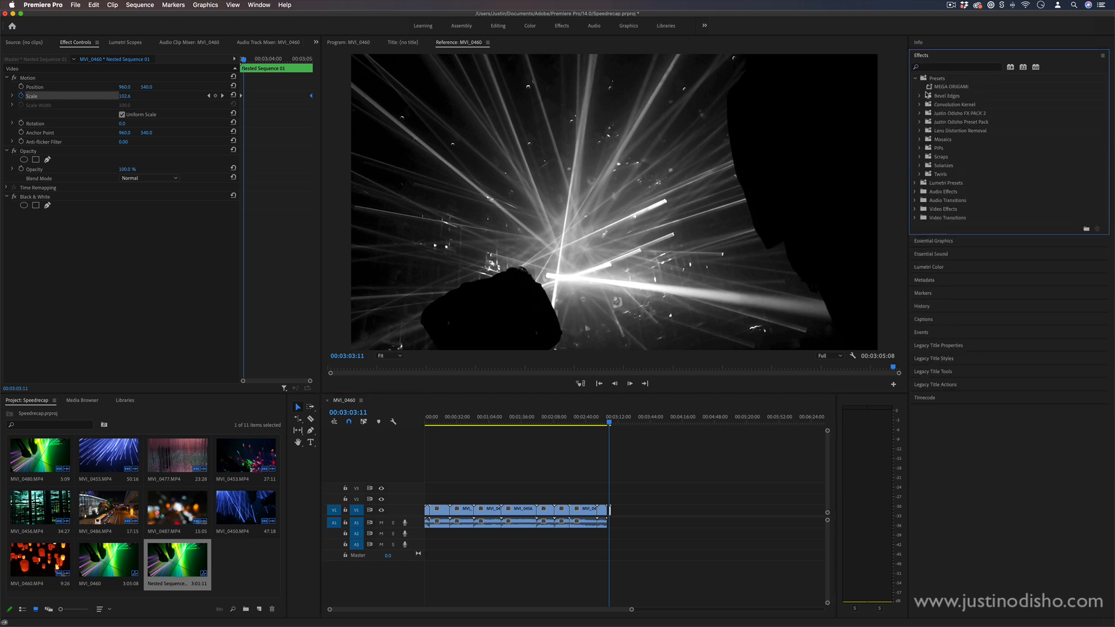
{"action": "left_click", "coordinate": [921, 122]}
{"action": "left_click", "coordinate": [920, 122]}
{"action": "left_click", "coordinate": [920, 123]}
{"action": "left_click", "coordinate": [921, 114]}
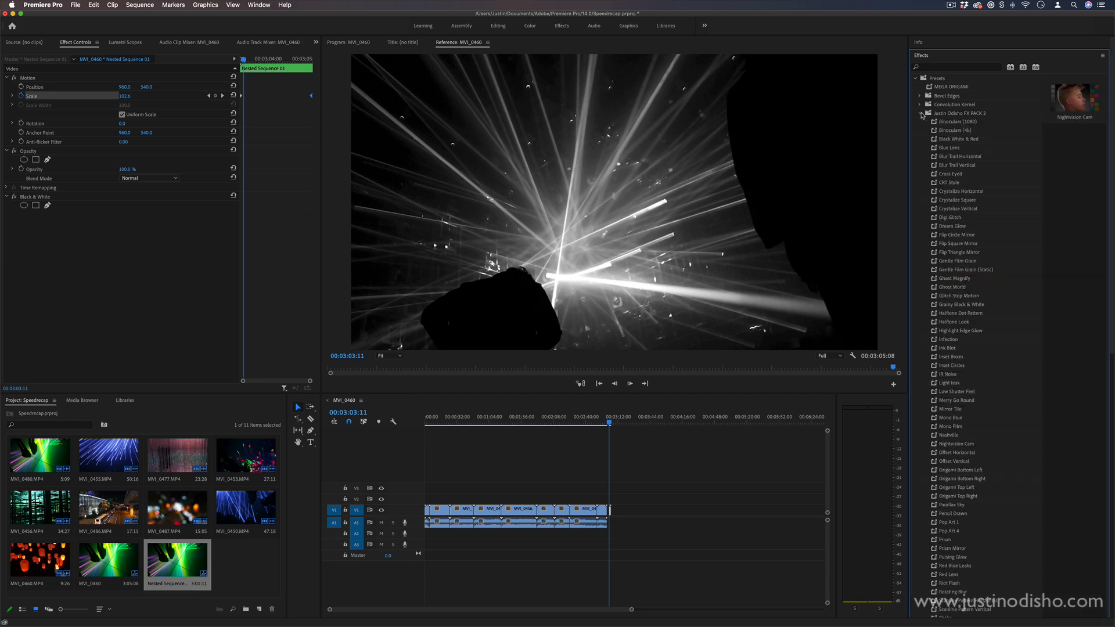